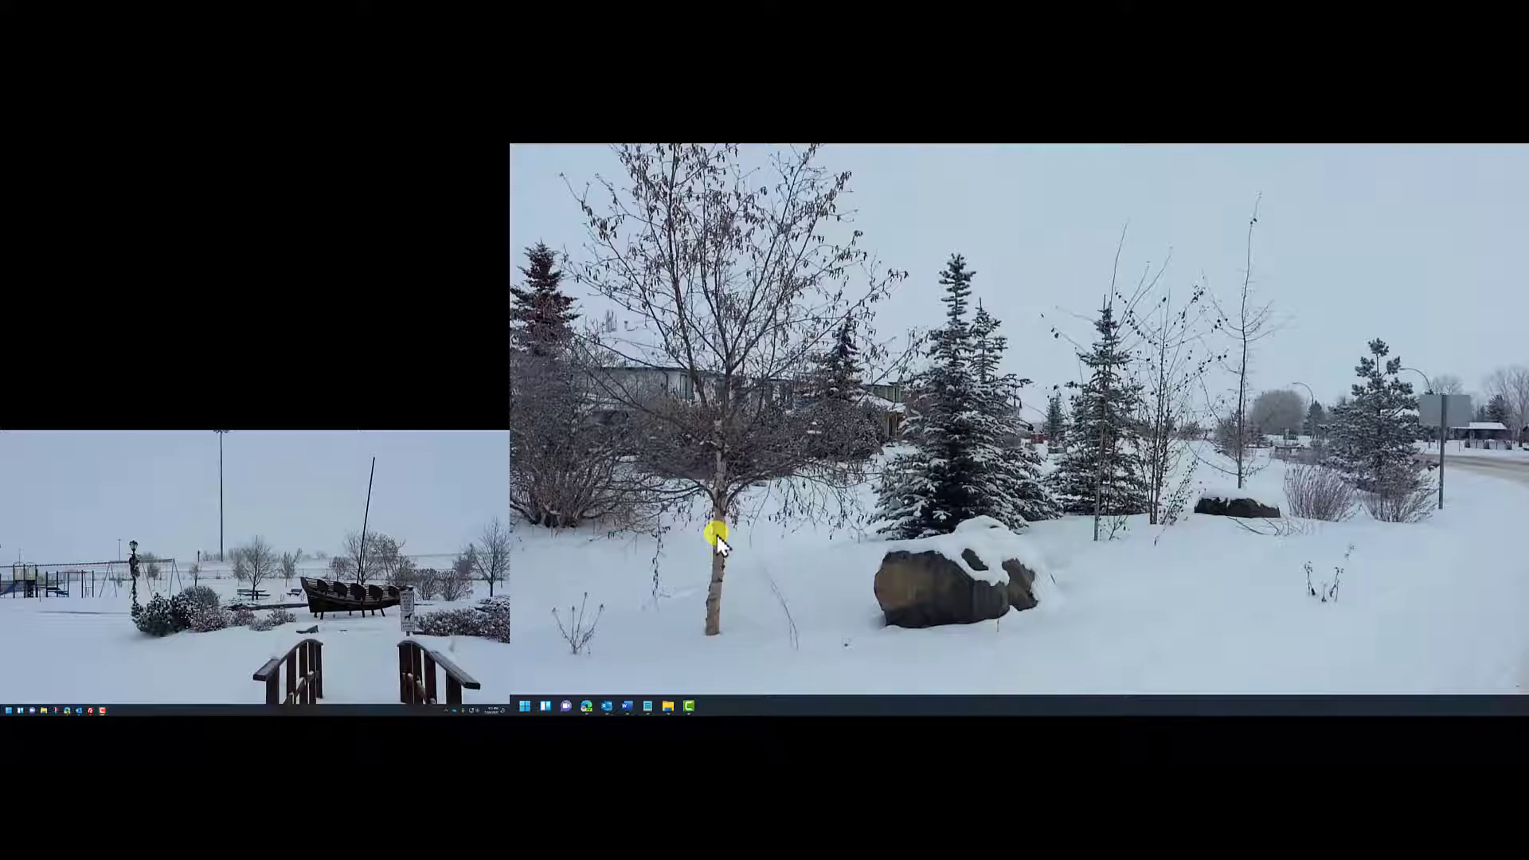
- Open File Explorer, shrink its window, and select Module 2 - Tools Applications.ppsx in Downloads
left_click(717, 541)
left_click_drag(766, 395, 823, 368)
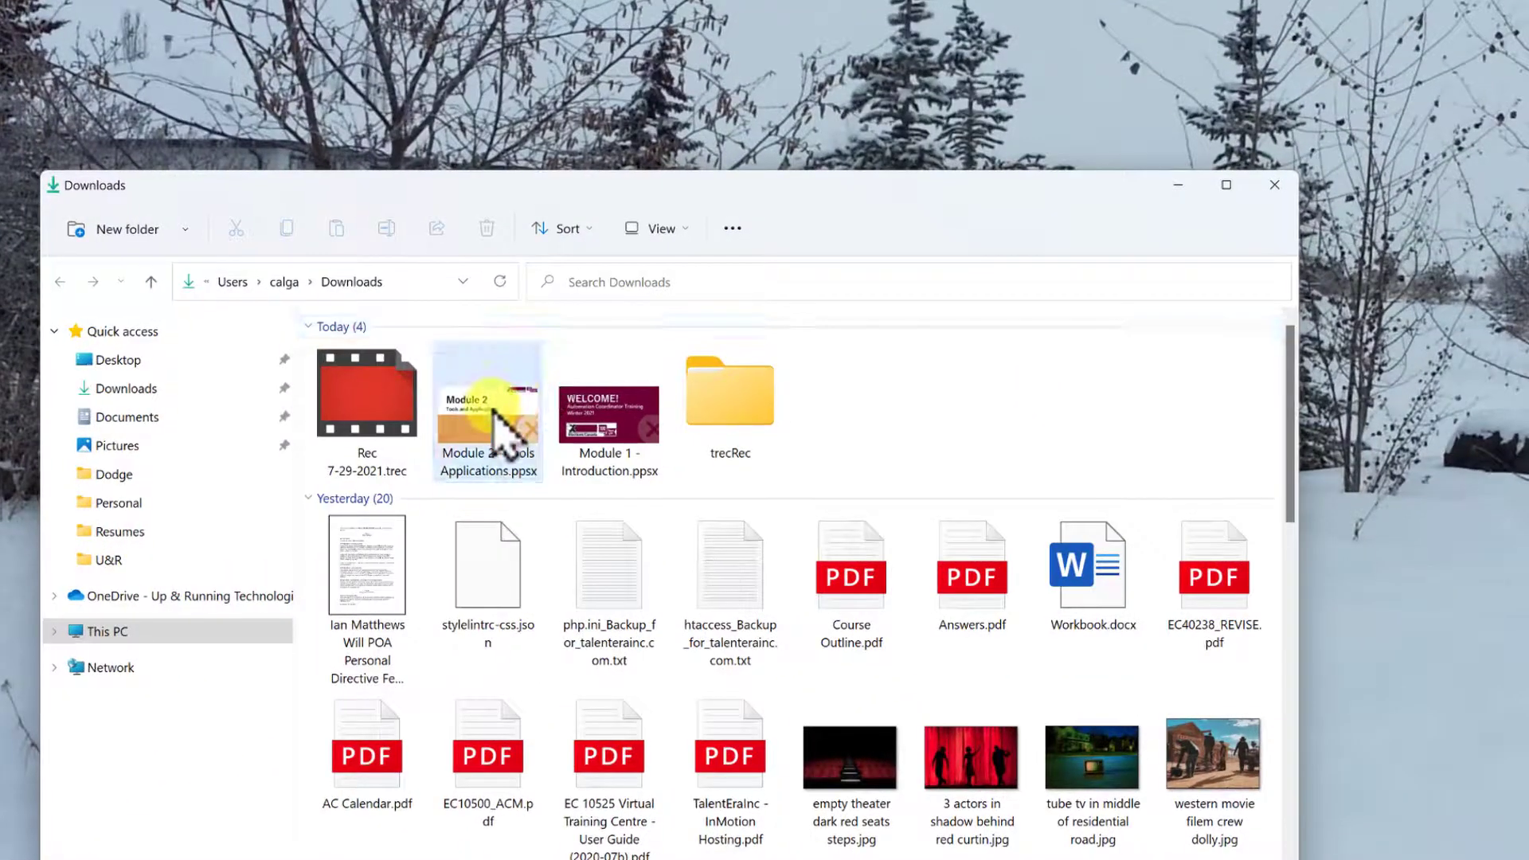
left_click(488, 430)
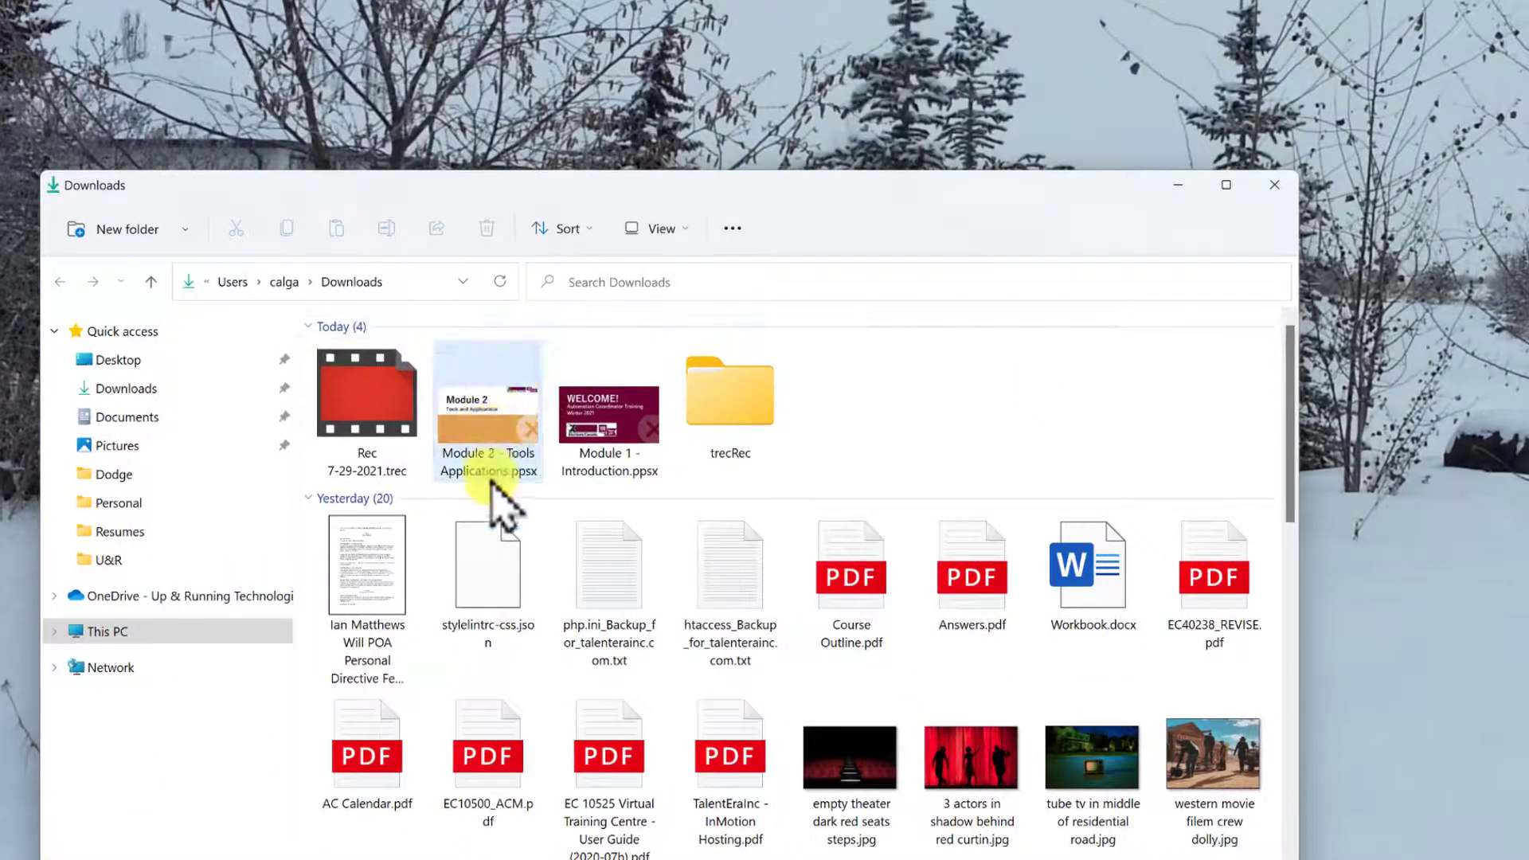
- Launch Module 2 - Tools Applications.ppsx as a full-screen slideshow on the right monitor
double_click(488, 419)
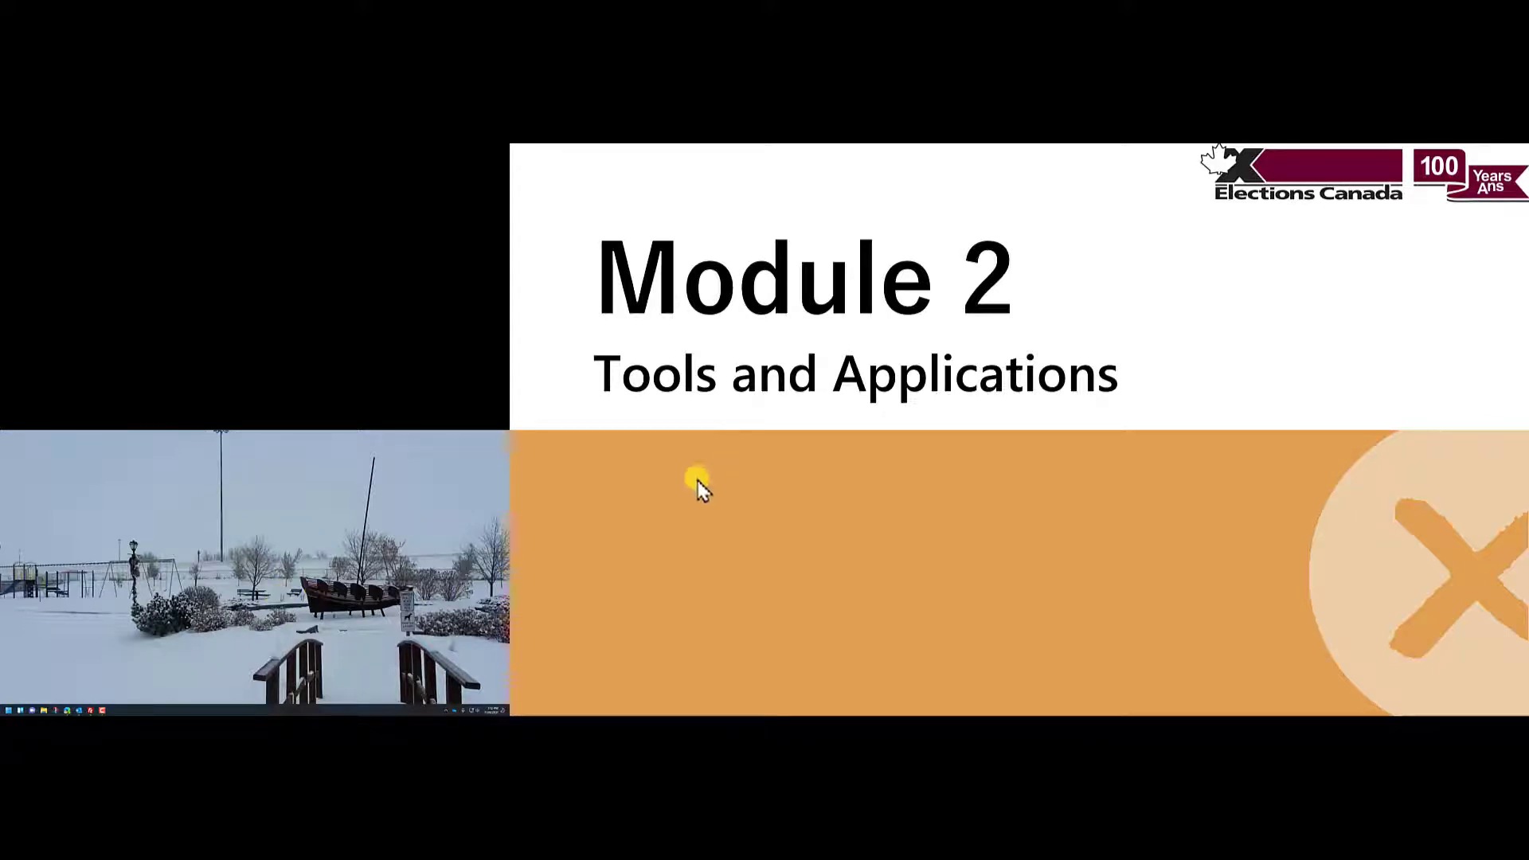
- Show Presenter View, swap it with the slide show, then hide Presenter View
right_click(655, 514)
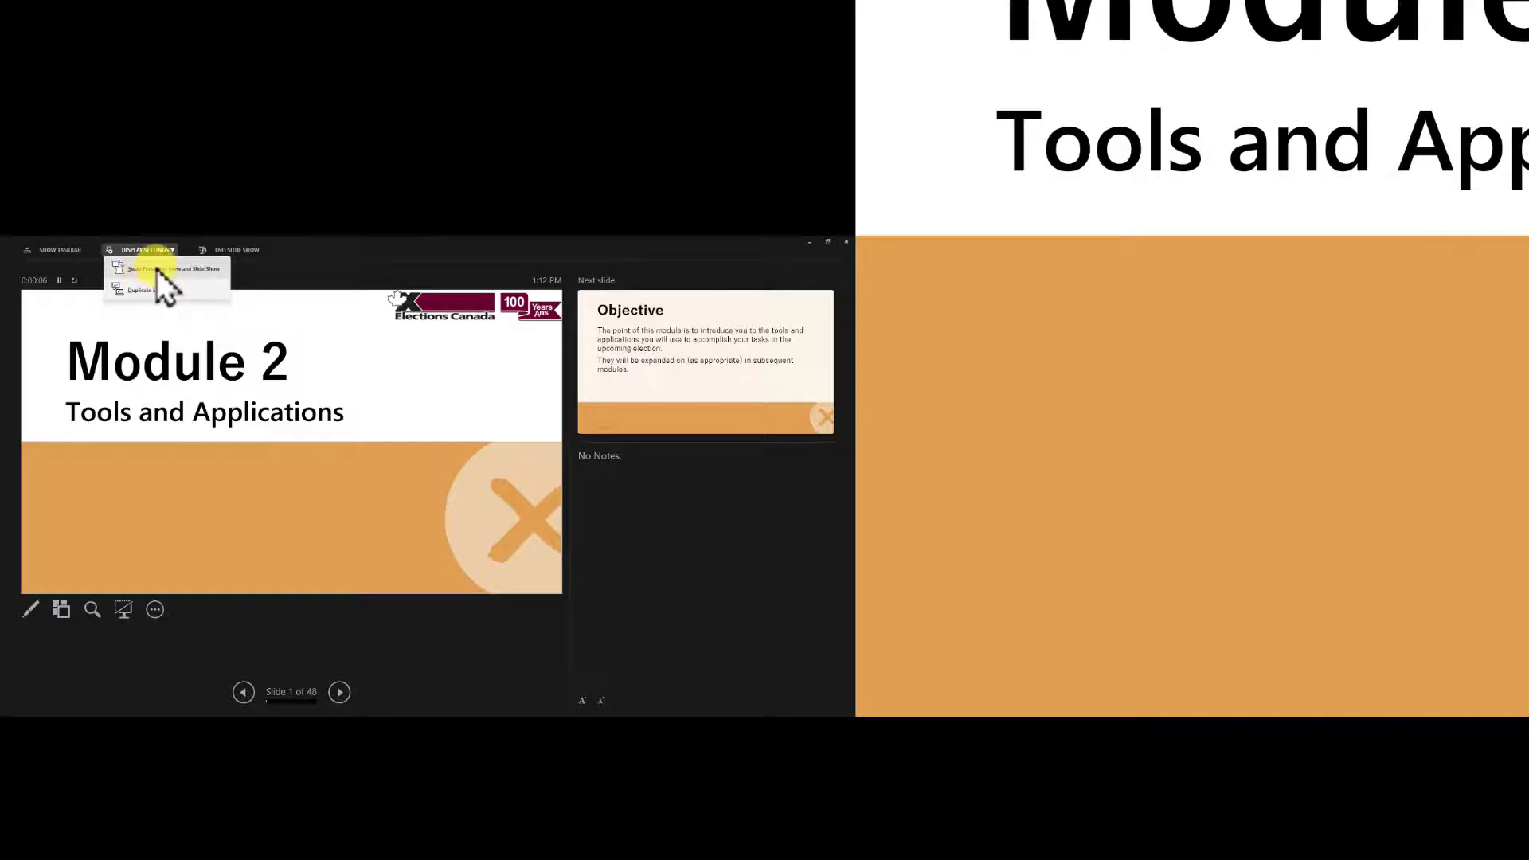
left_click(156, 269)
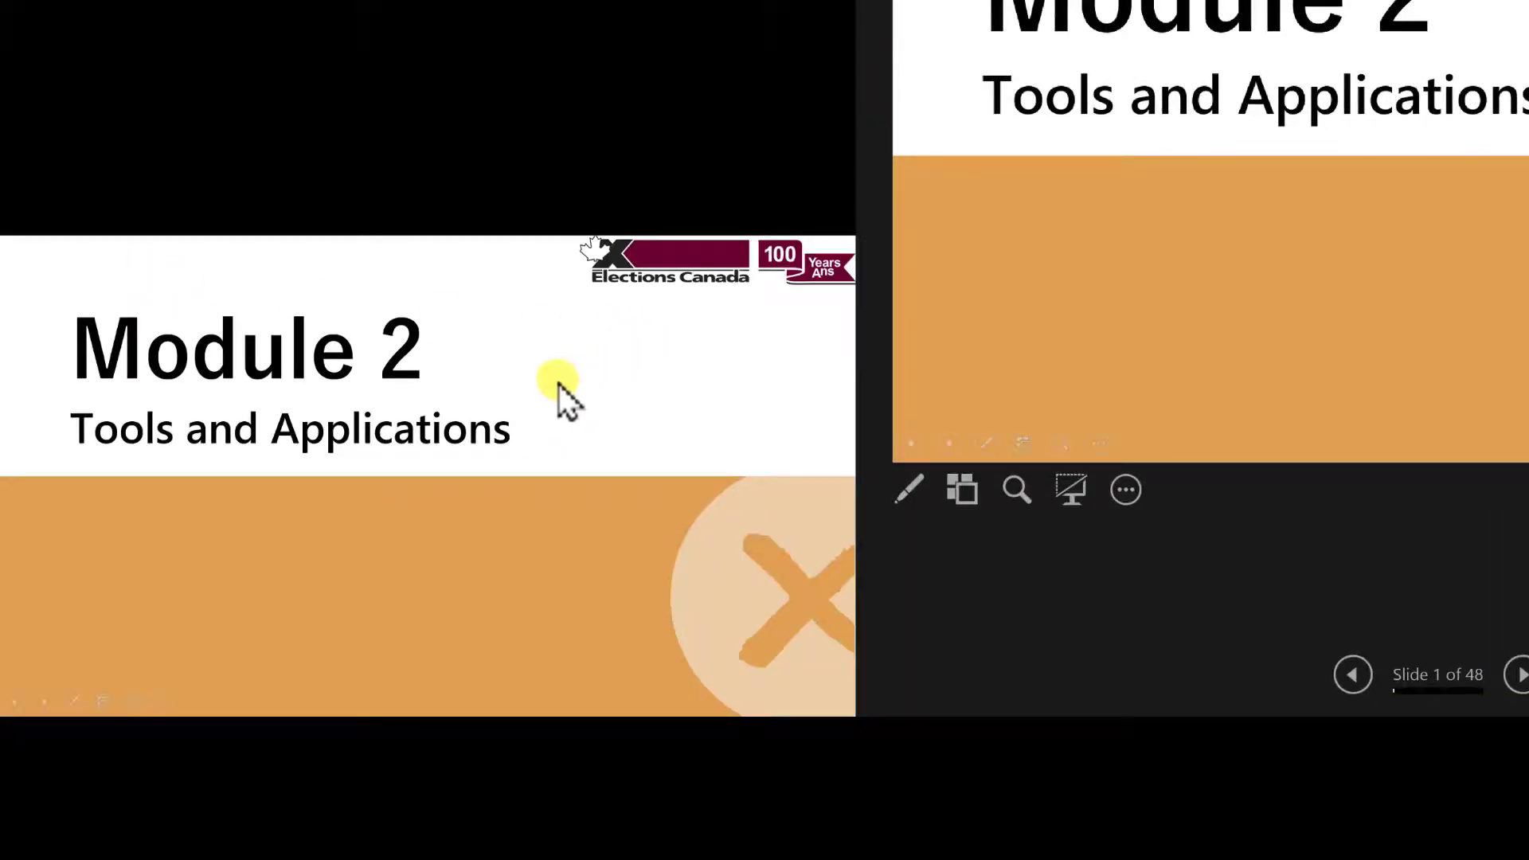
right_click(559, 384)
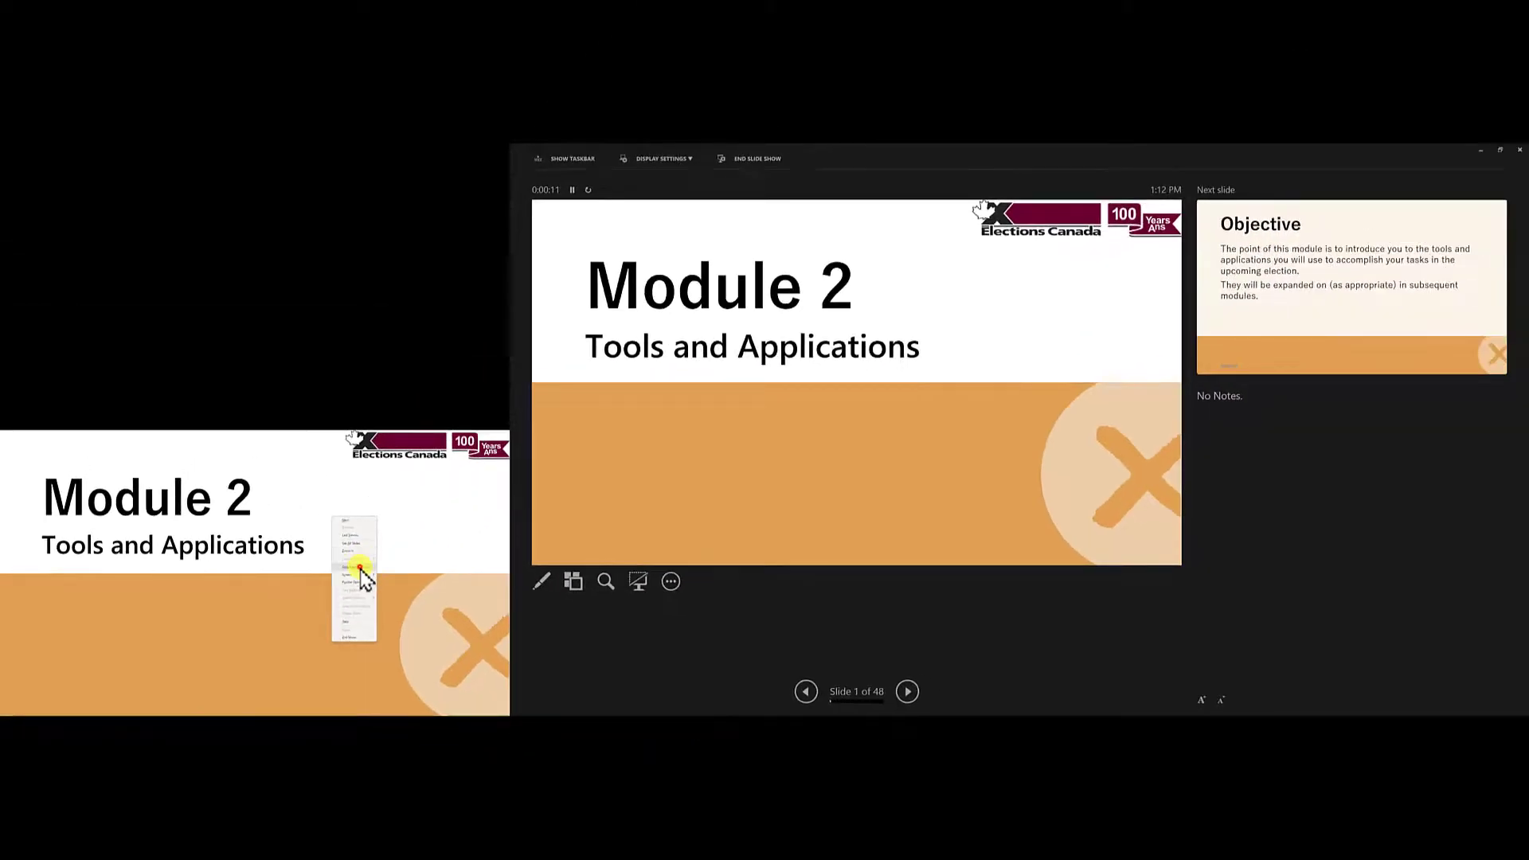
left_click(360, 568)
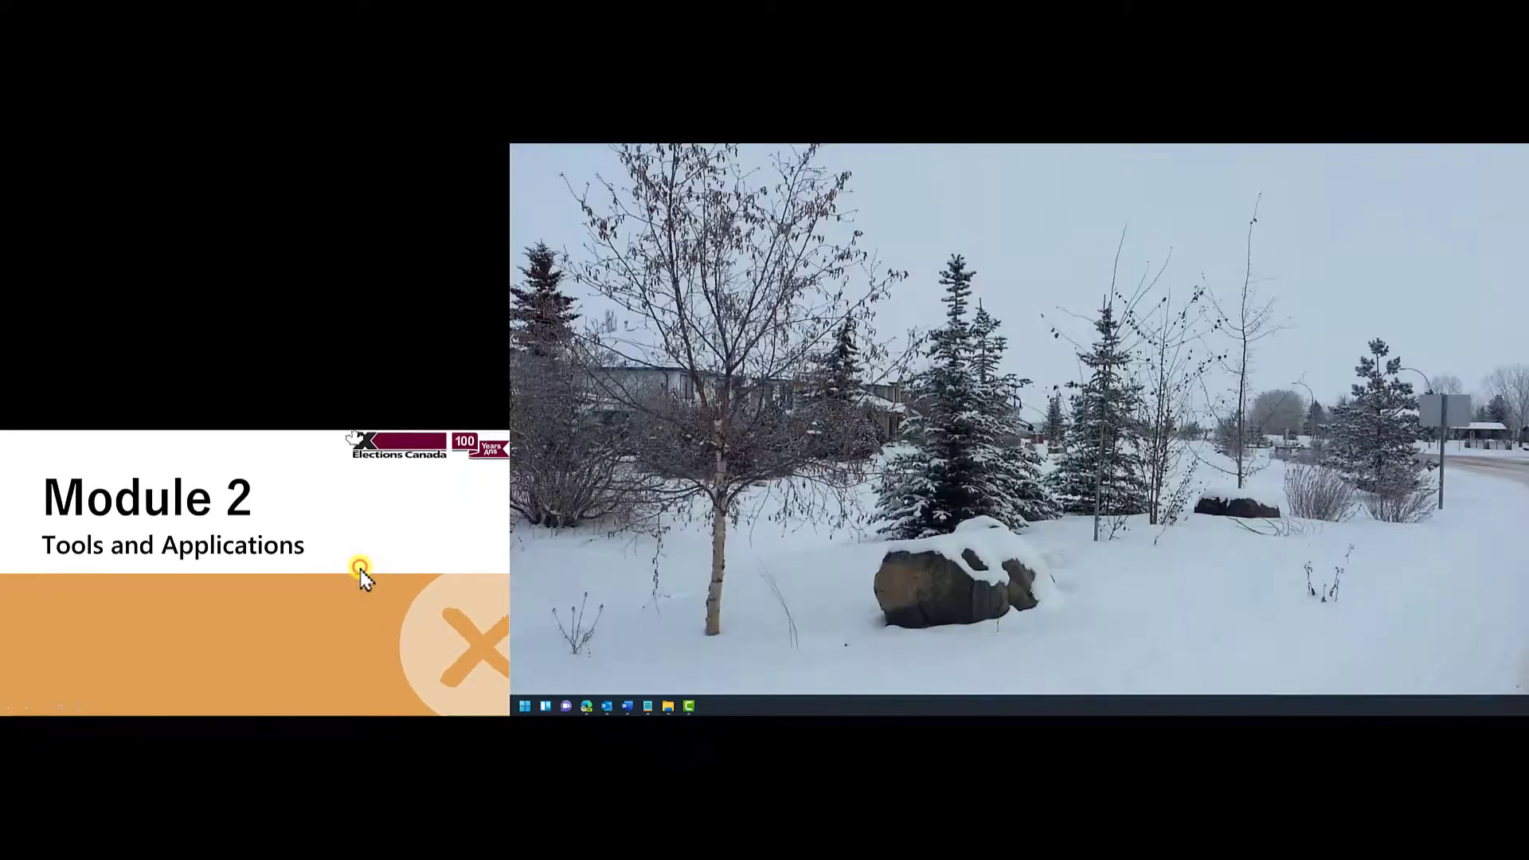